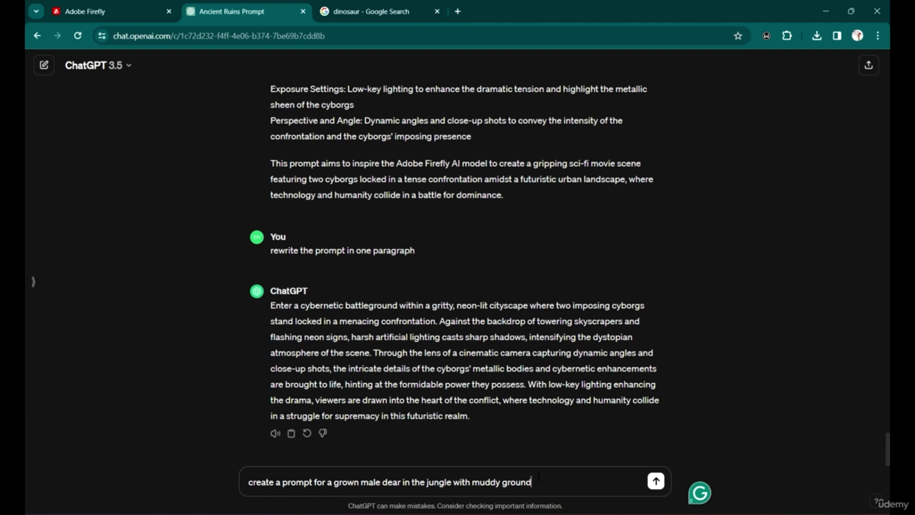
Submit the request for a prompt about a grown male deer in a muddy jungle, and ask ChatGPT to rewrite the prompt in one paragraph.
key(Return)
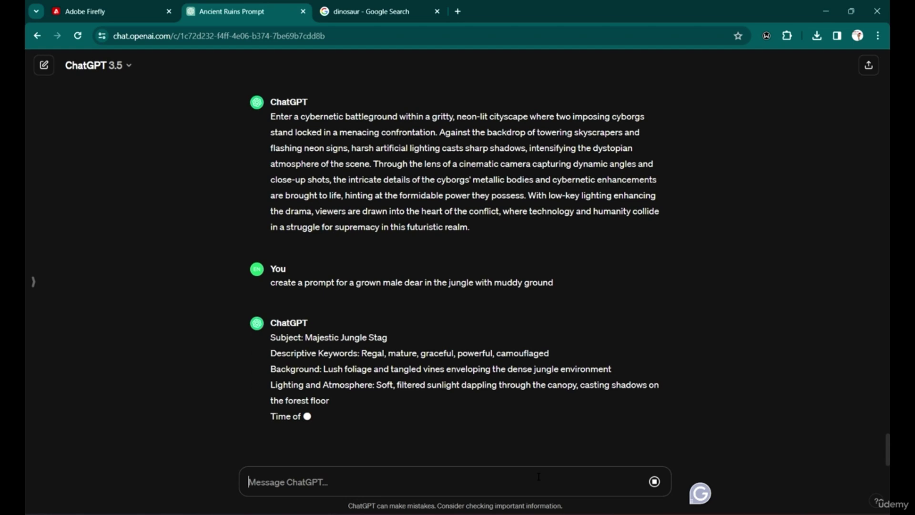
text(Wr)
key(BackSpace)
key(BackSpace)
text(re)
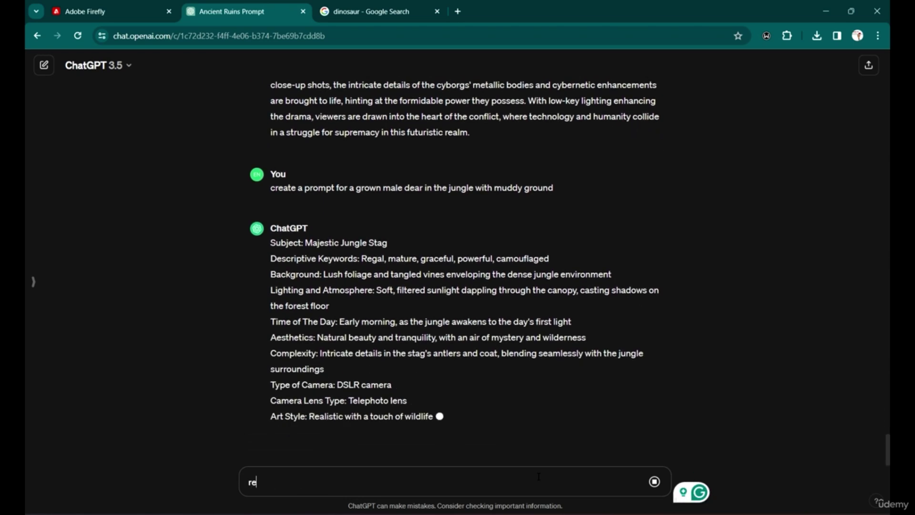
text(write t)
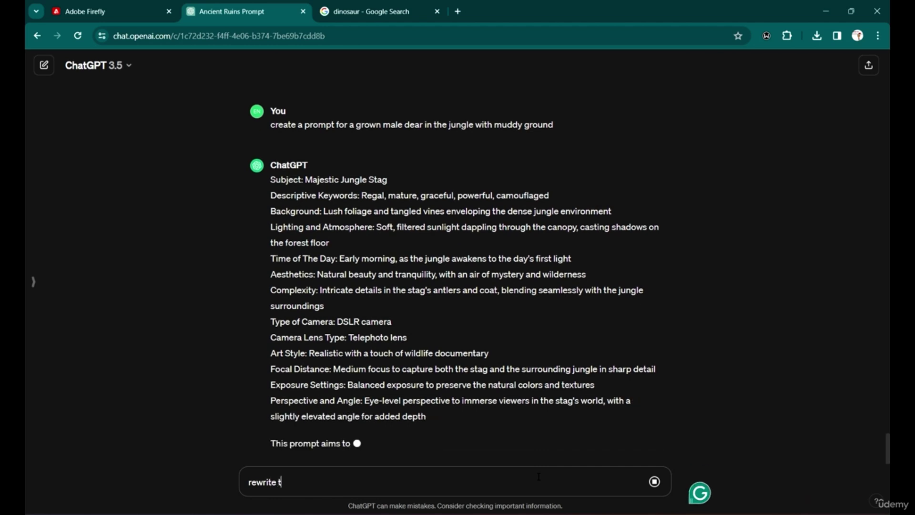
text(he pr)
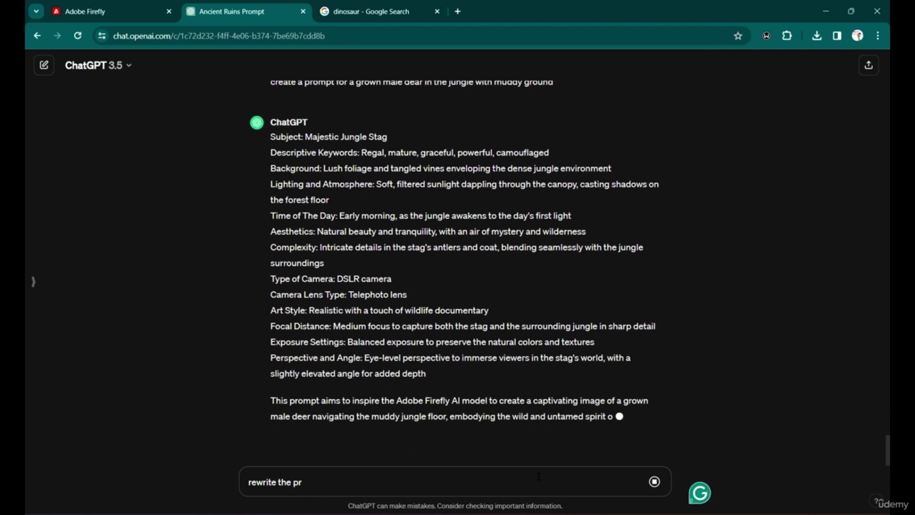
text(ompt)
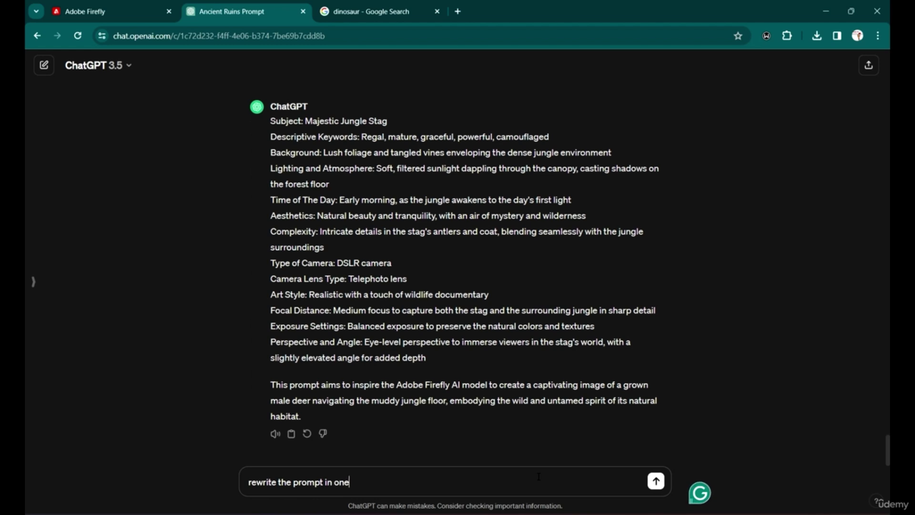
text(in one paragraph)
key(Return)
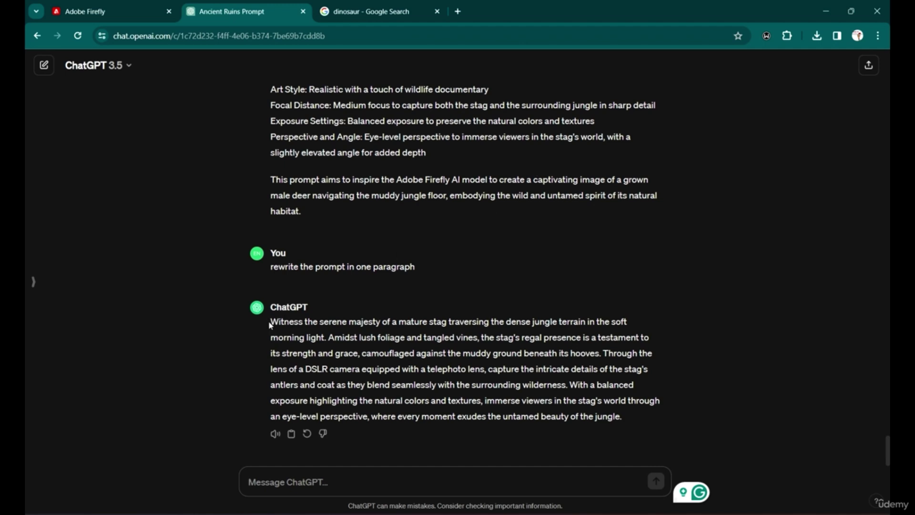
Copy the one-paragraph stag prompt into Adobe Firefly in place of the cyborg prompt and generate the images.
drag(269, 322, 614, 409)
right_click(578, 379)
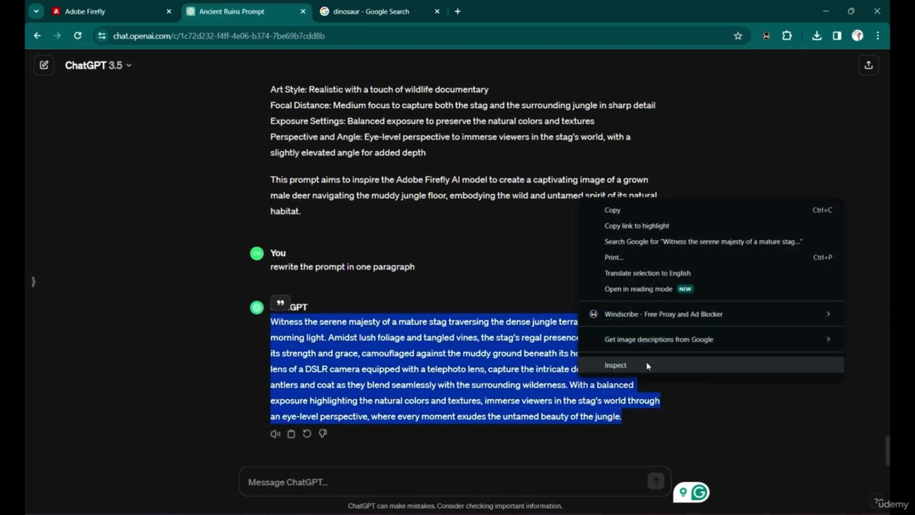
click(655, 218)
click(95, 11)
drag(449, 456, 244, 411)
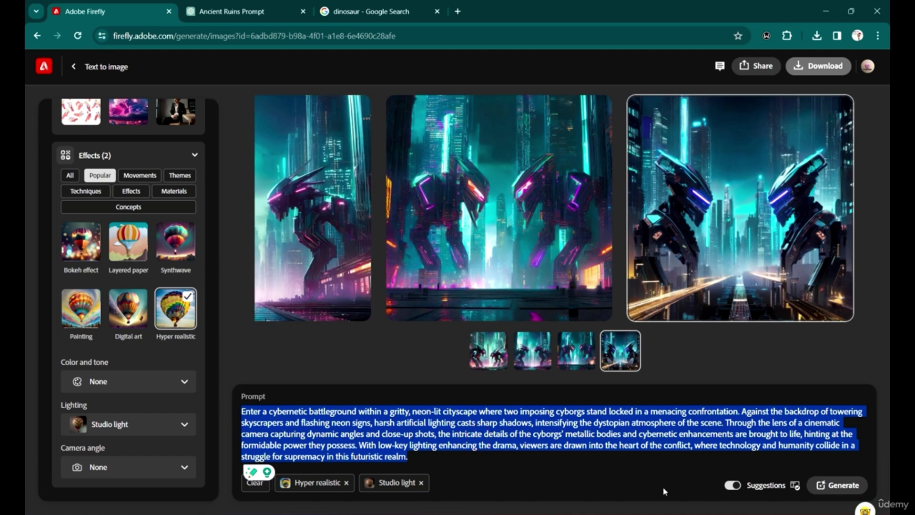
key(ctrl+v)
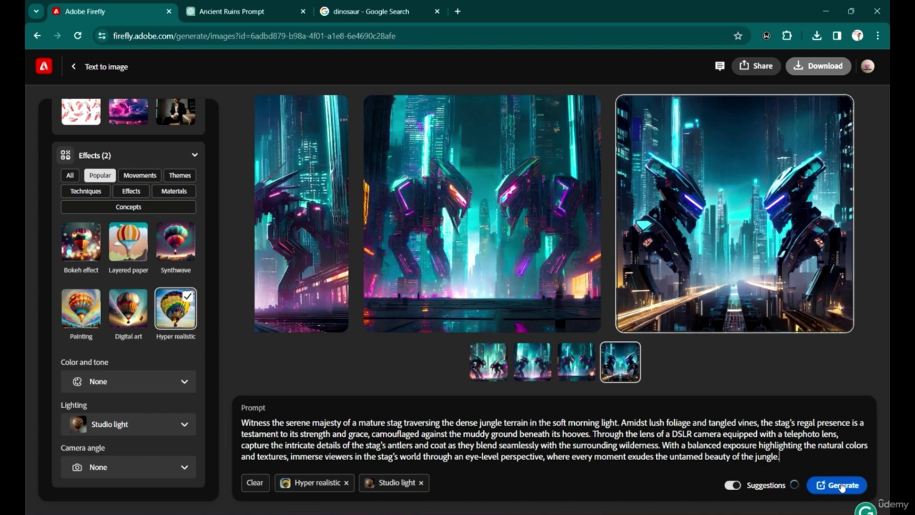
click(842, 485)
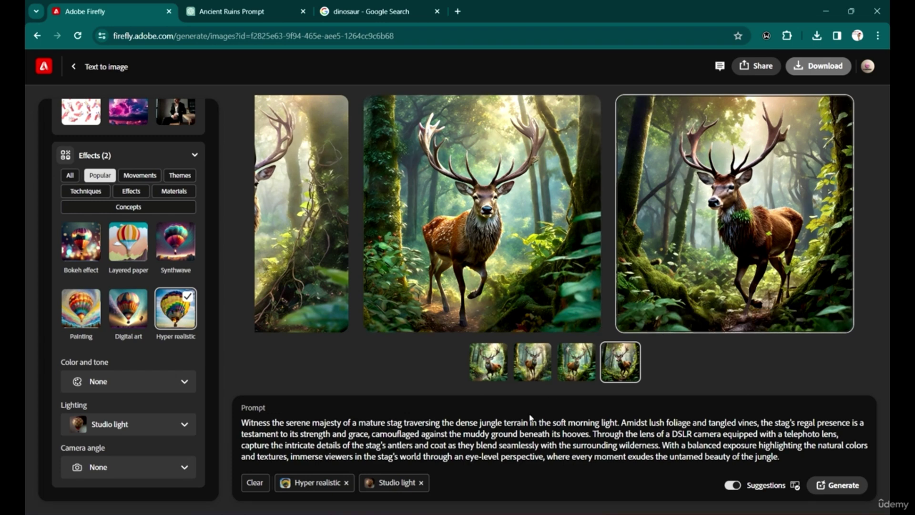
Examine all four generated deer images at enlarged size, cycling through them to compare the details.
click(480, 367)
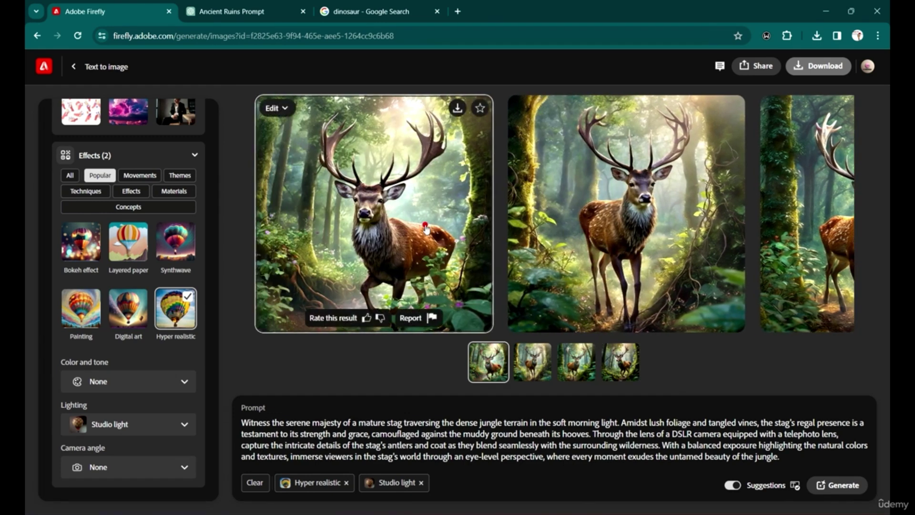
click(425, 228)
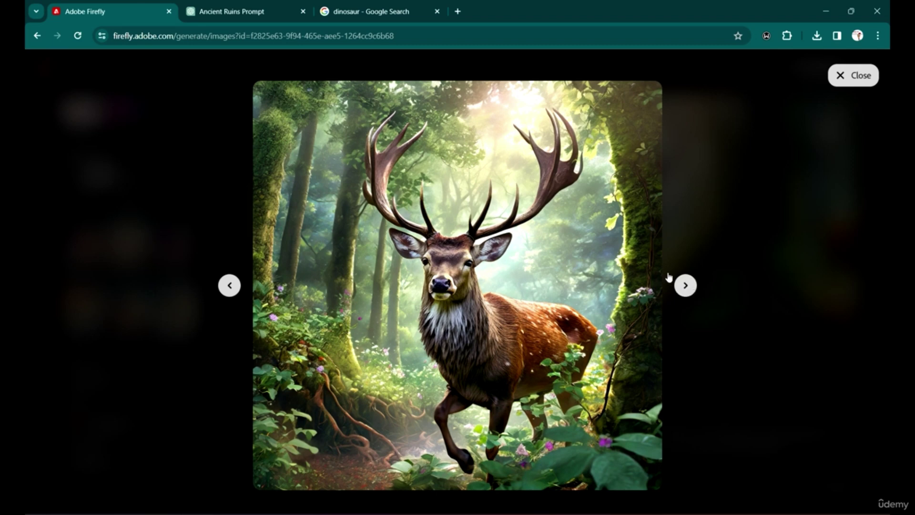
click(685, 286)
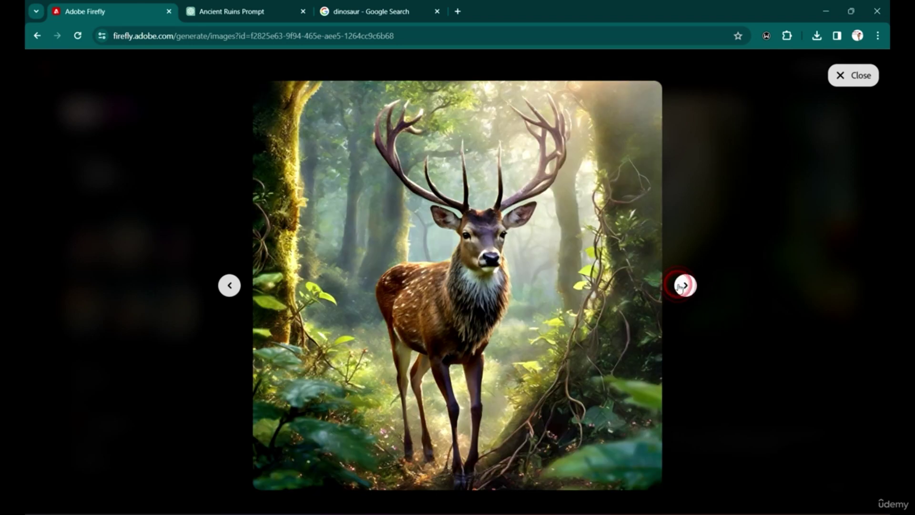
click(685, 286)
click(684, 285)
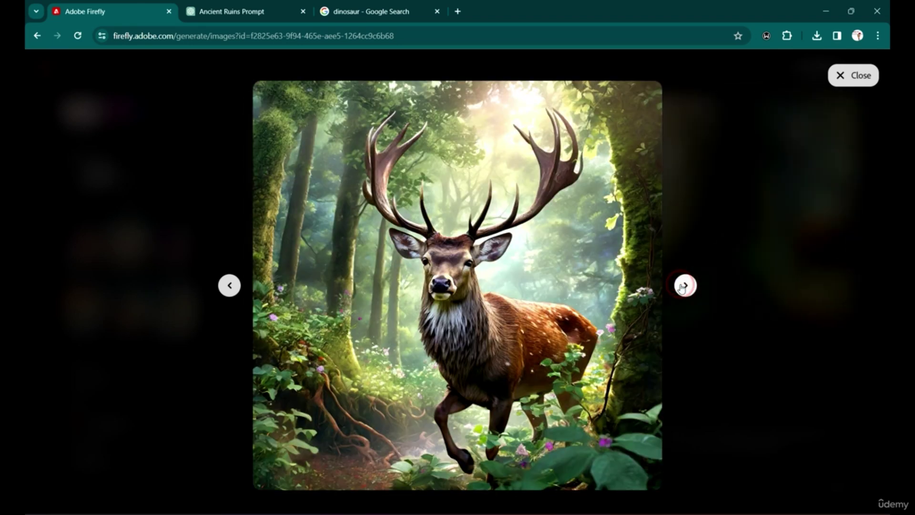
click(685, 285)
key(Escape)
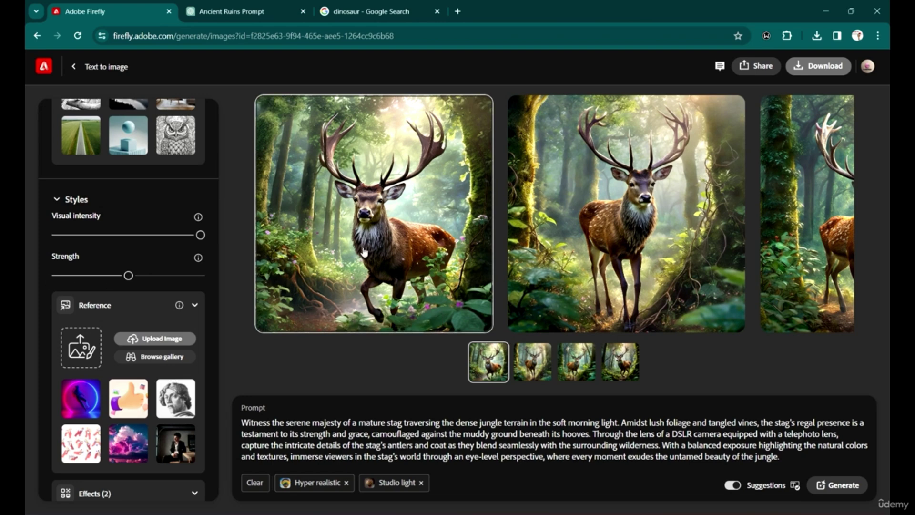
click(385, 214)
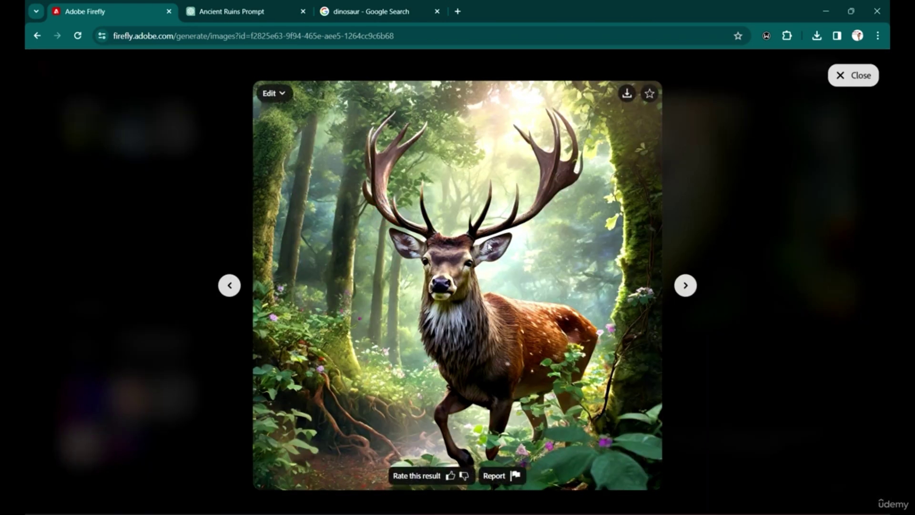
click(685, 285)
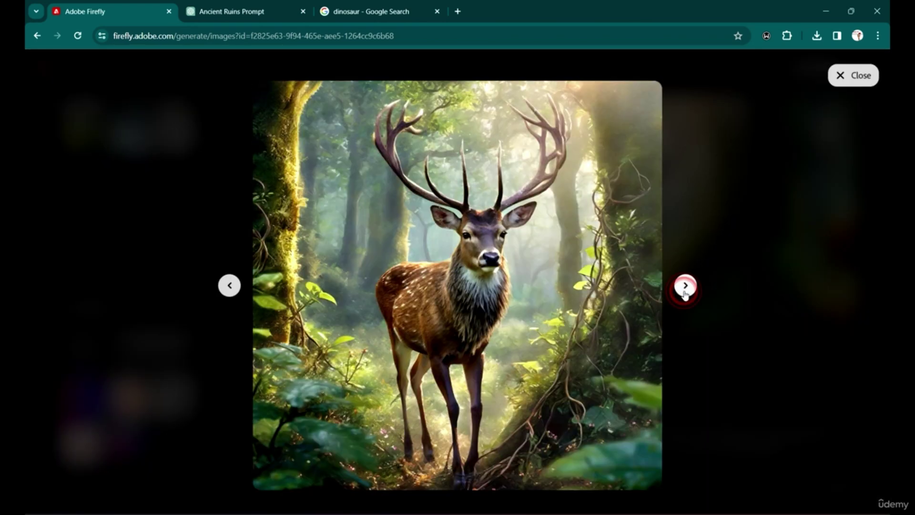
click(685, 286)
click(685, 285)
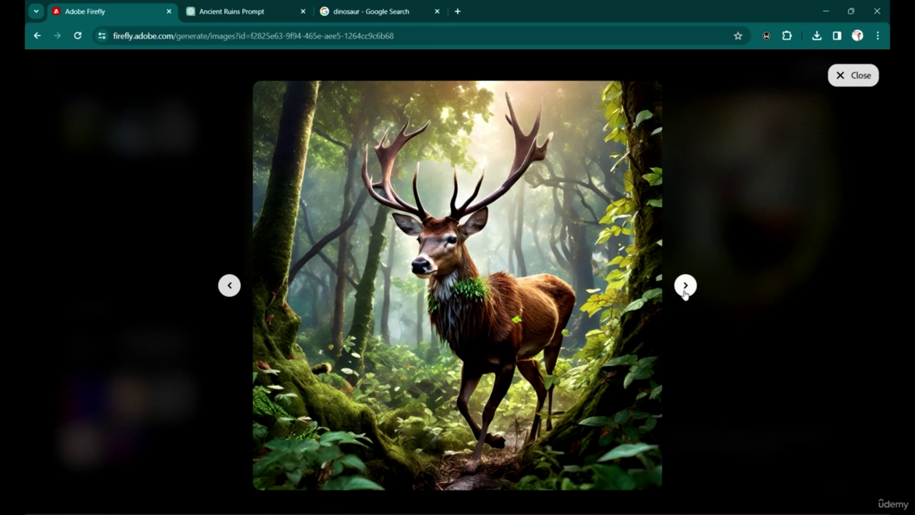
click(685, 286)
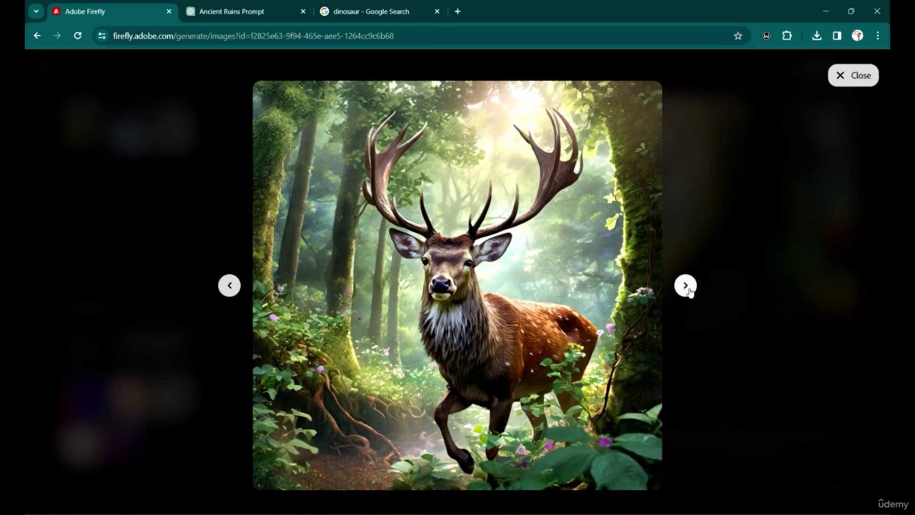
click(686, 286)
click(686, 286)
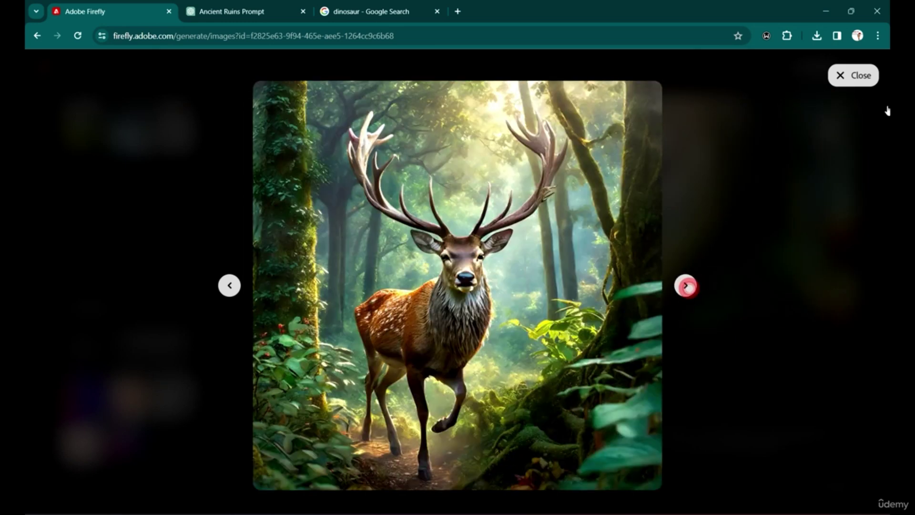
click(850, 88)
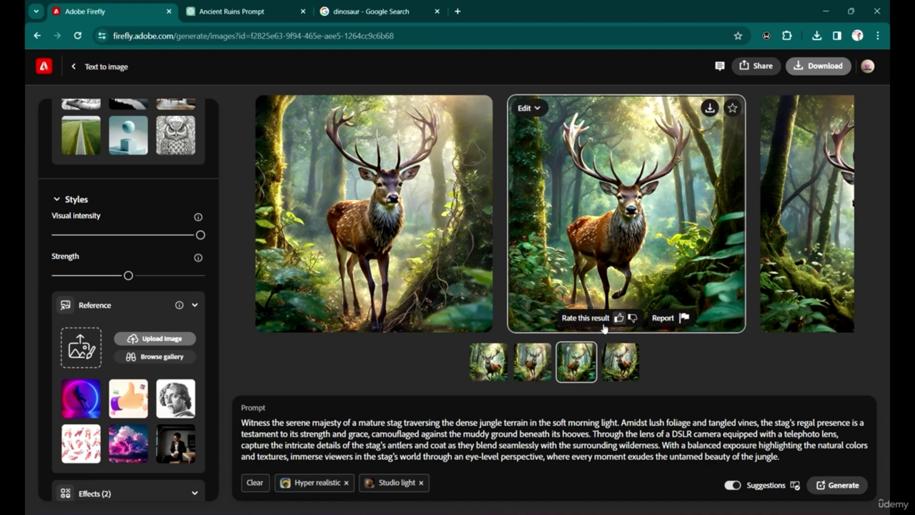
Save the fourth, third and second deer images to favorites.
click(628, 367)
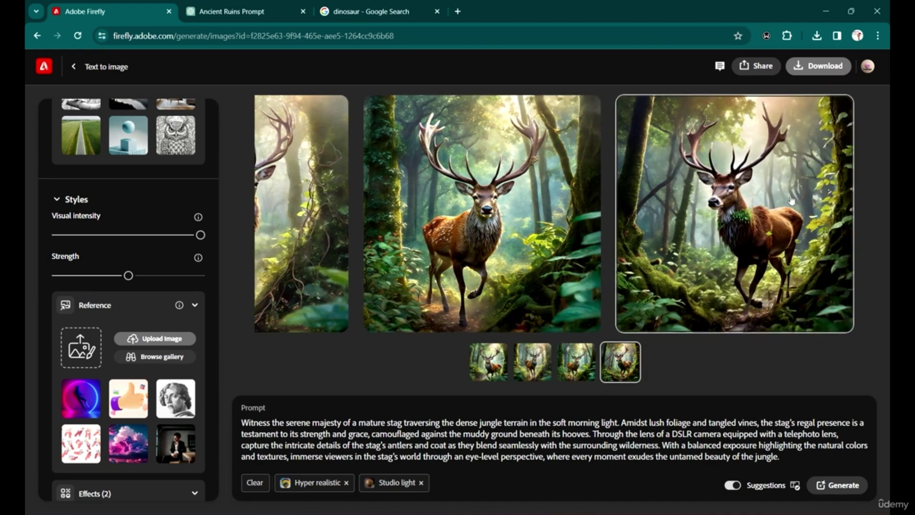
click(840, 108)
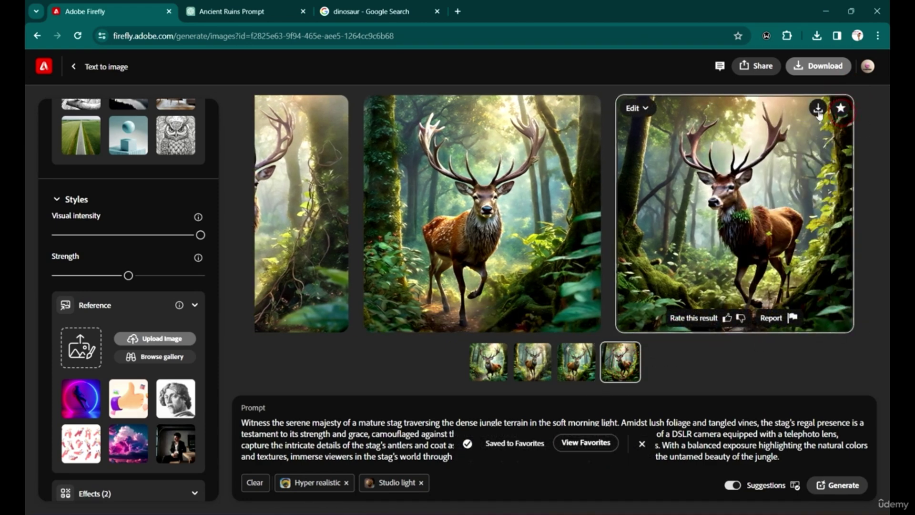
click(588, 107)
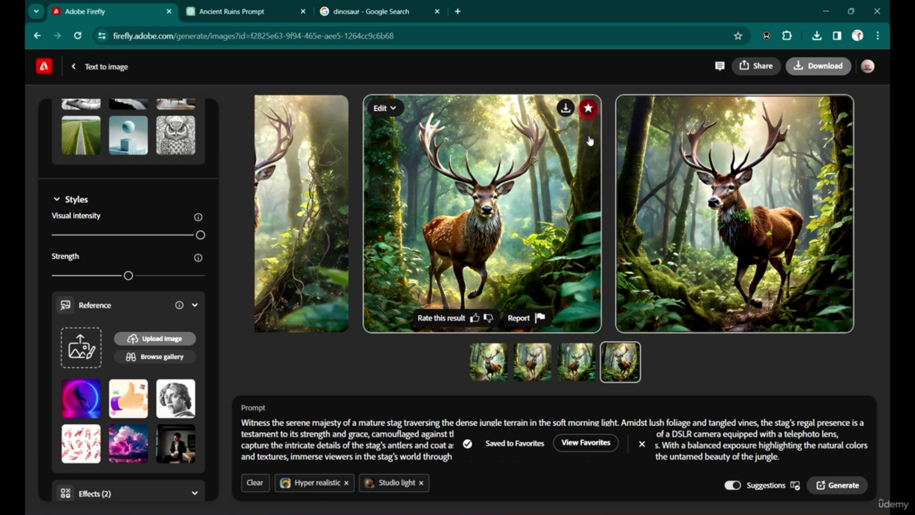
click(334, 108)
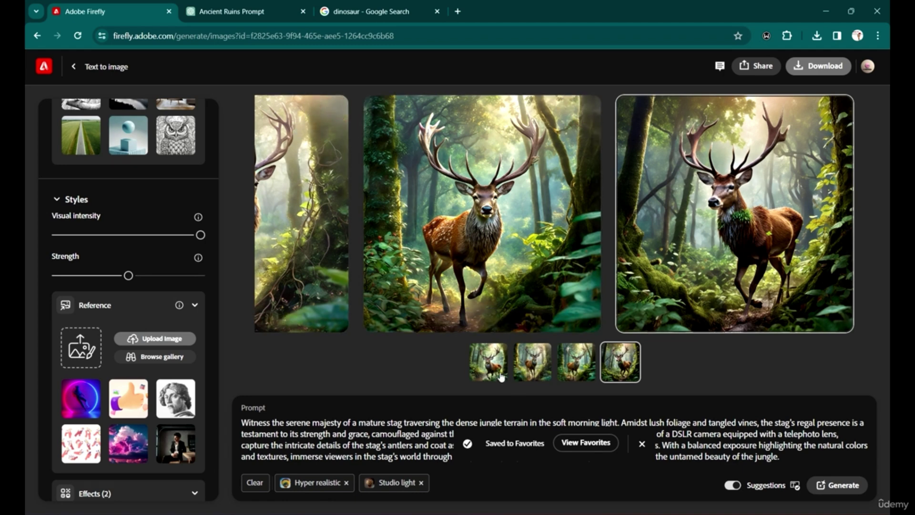
Review the second to fourth deer images once more in the enlarged view, and return to the results.
click(502, 375)
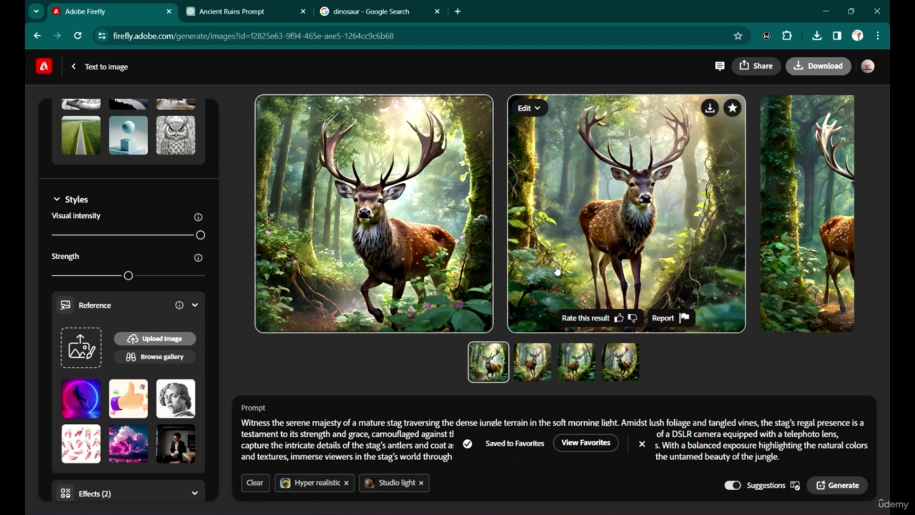
click(668, 233)
click(685, 286)
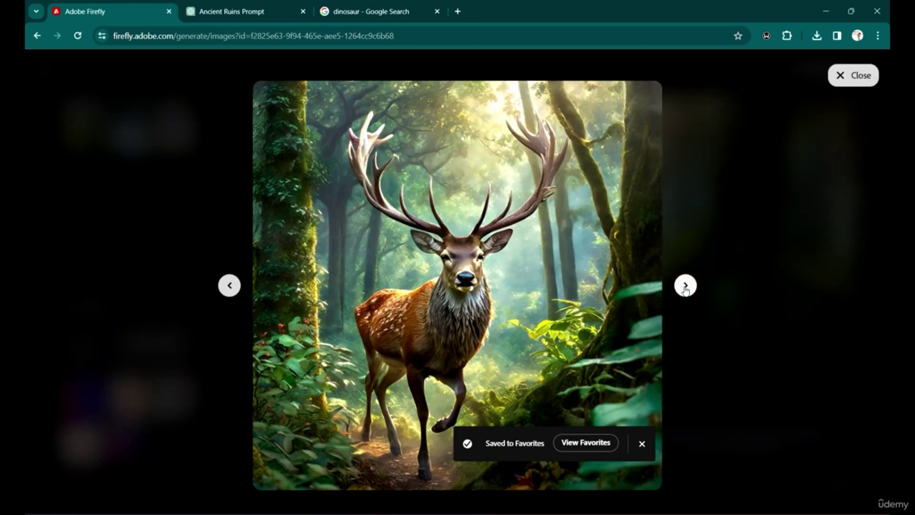
click(685, 286)
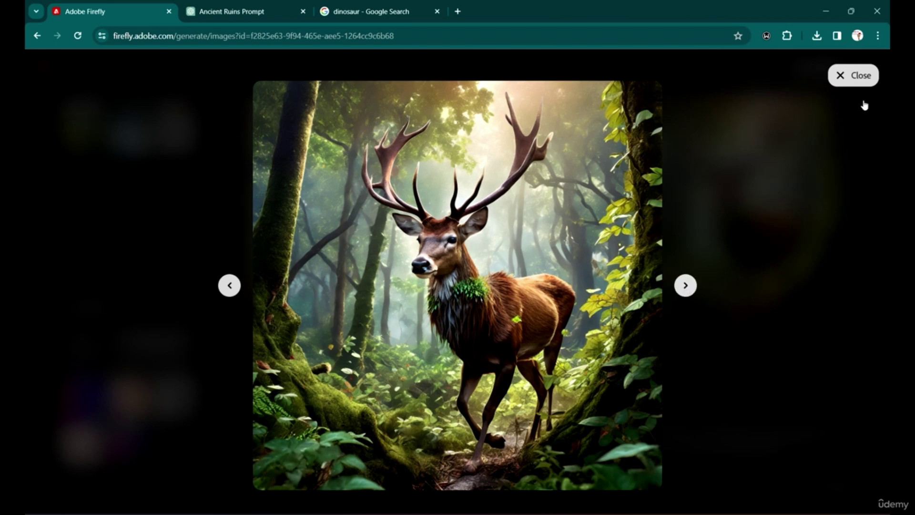
click(856, 76)
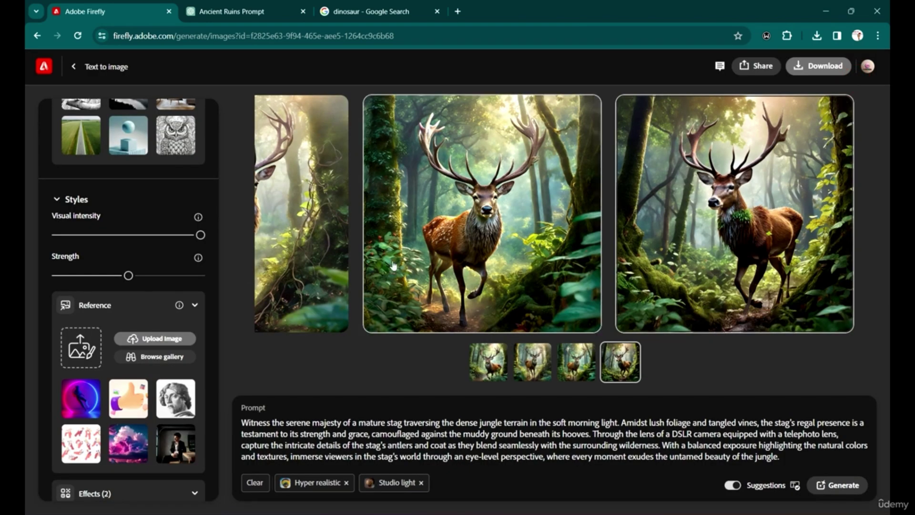
Lower the visual intensity to the middle of its range and regenerate the deer images.
drag(148, 237, 127, 237)
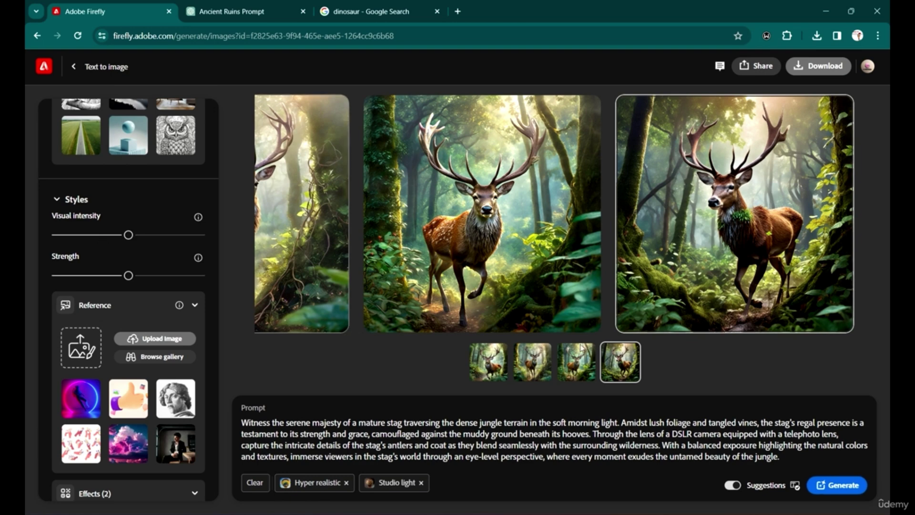
click(848, 492)
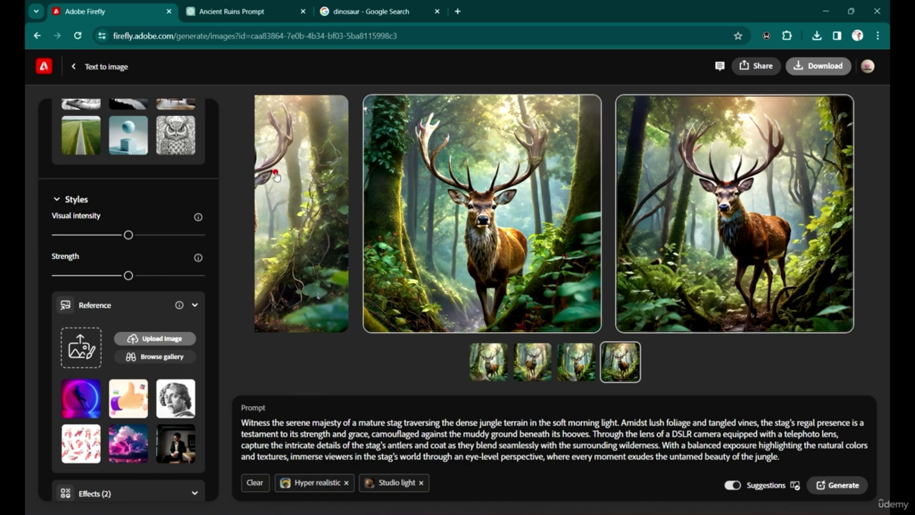
Examine the regenerated deer images at enlarged size, cycling through the whole set, and return to the results.
click(271, 170)
click(395, 197)
mouse_move(602, 298)
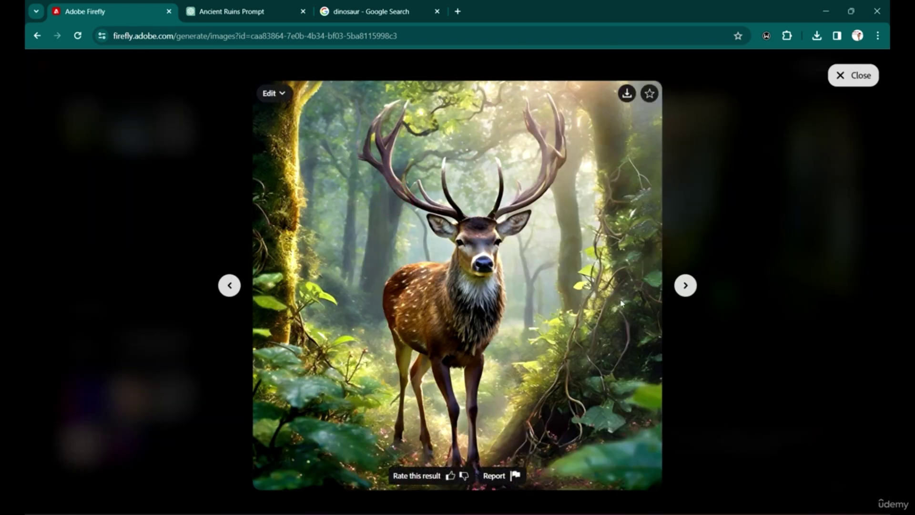
click(704, 288)
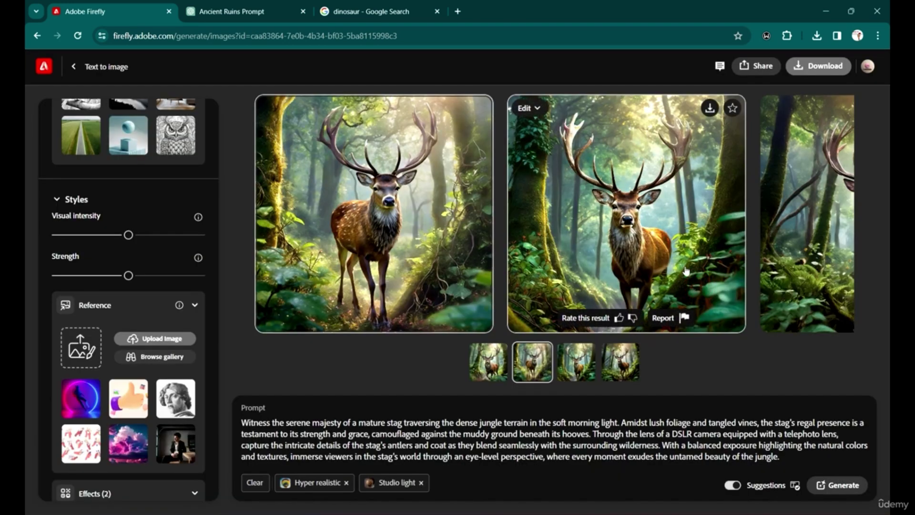
click(651, 217)
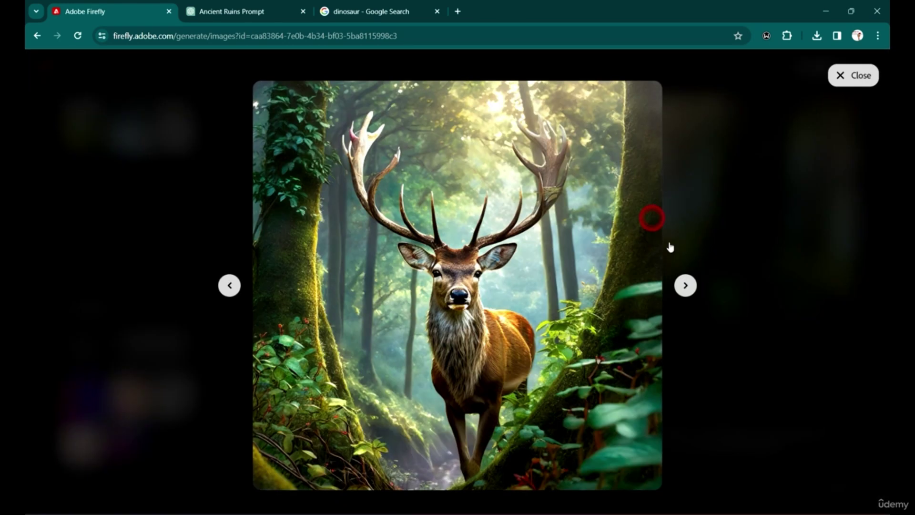
click(685, 286)
click(685, 286)
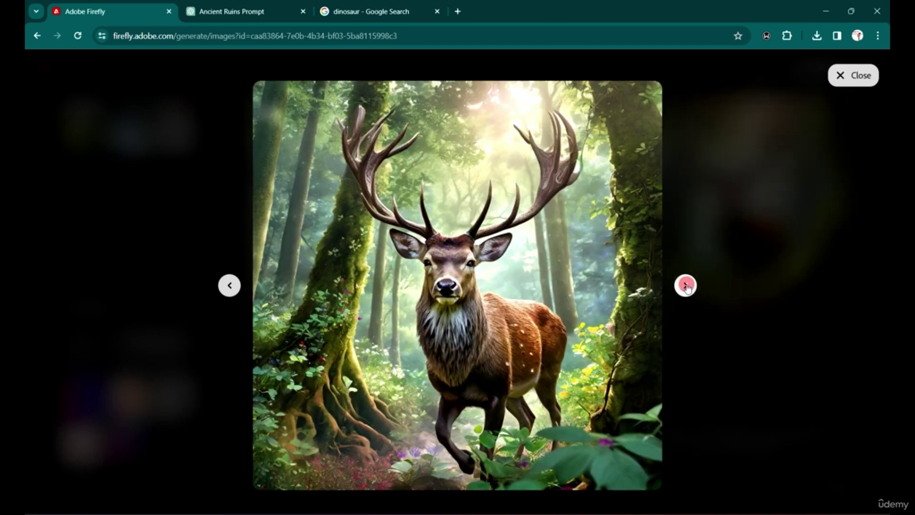
click(686, 286)
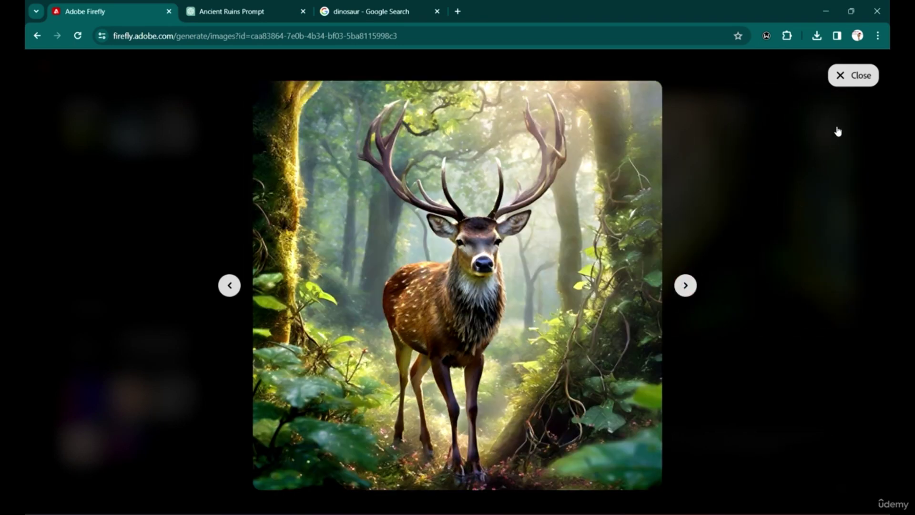
click(854, 79)
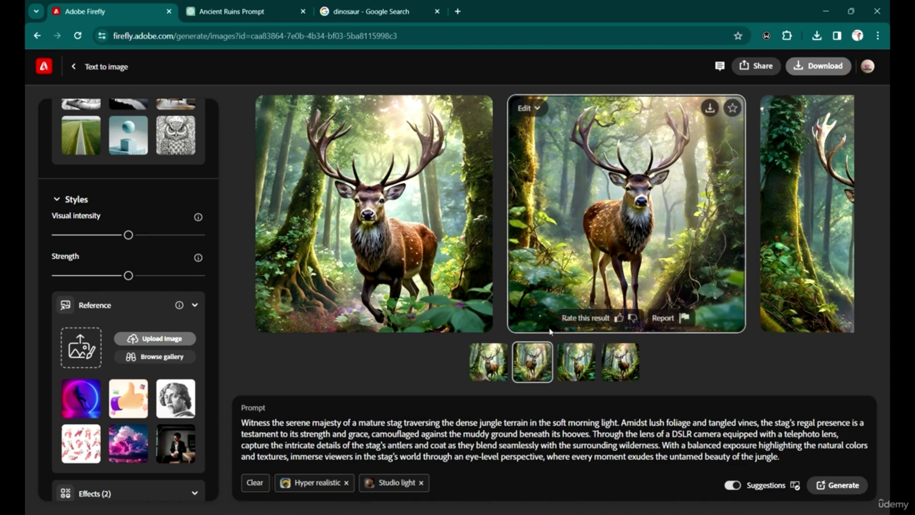
Inspect the second and fourth deer images once more in the enlarged view, closing each one after viewing.
click(600, 172)
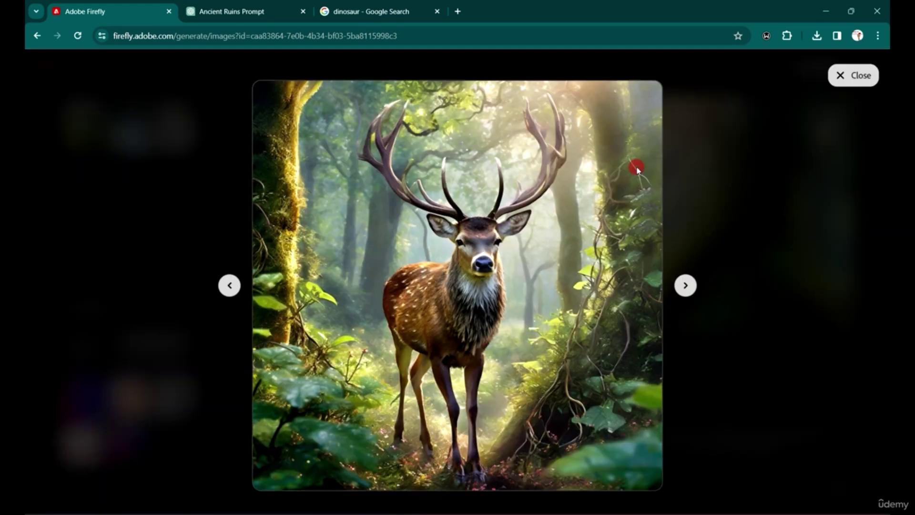
click(854, 75)
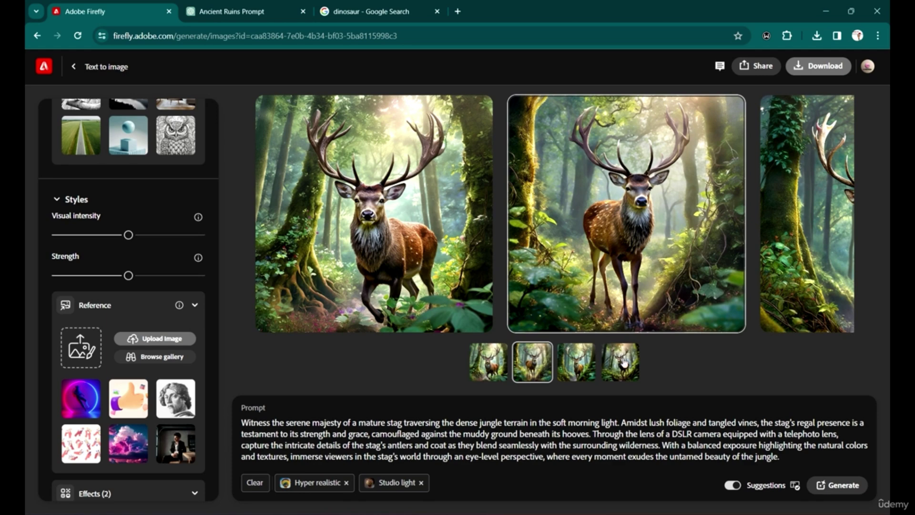
click(622, 361)
click(762, 209)
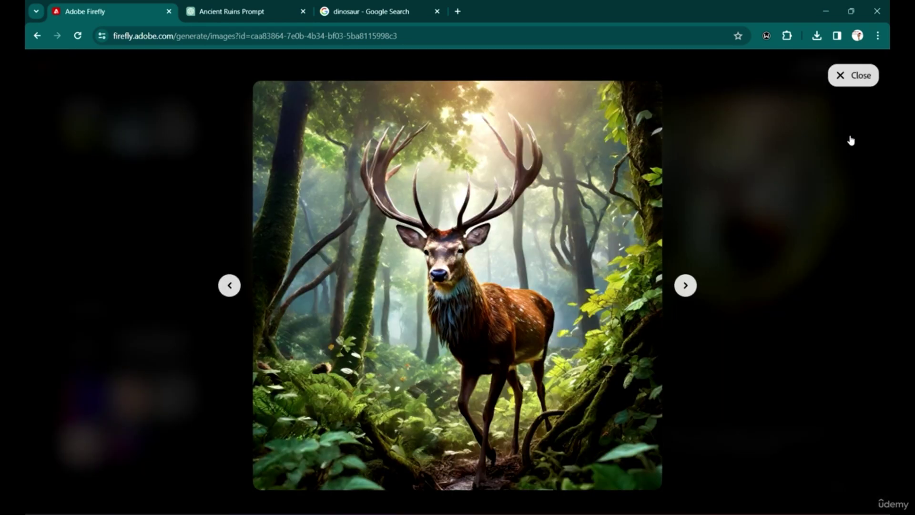
click(853, 84)
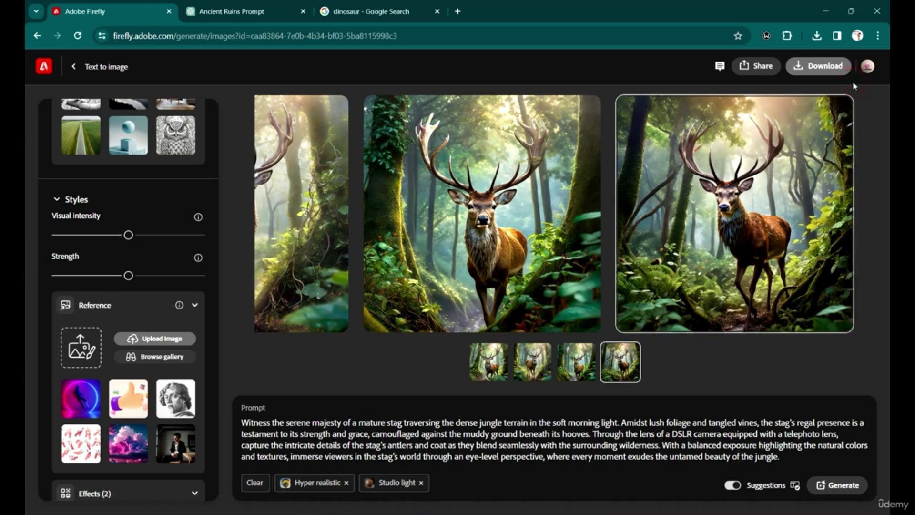
Remove the Studio light effect from the prompt, keeping Hyper realistic, and regenerate the deer images.
mouse_move(756, 270)
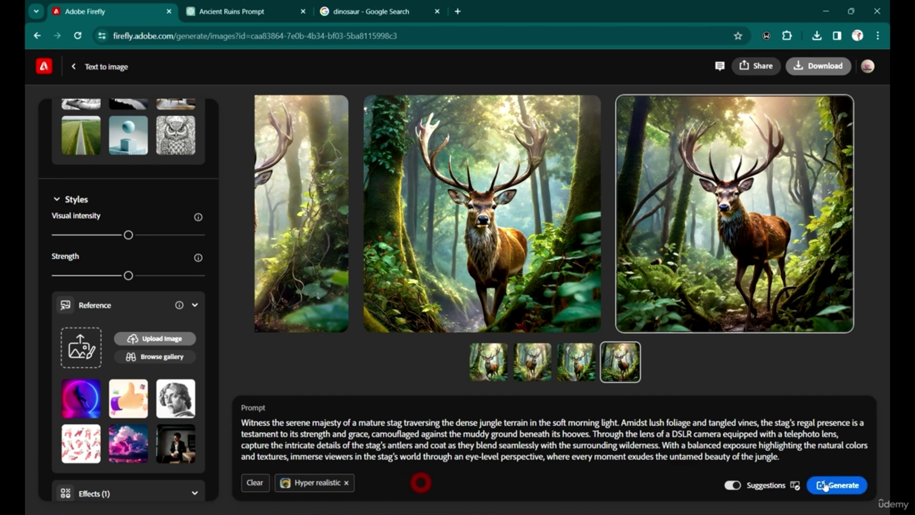
click(851, 489)
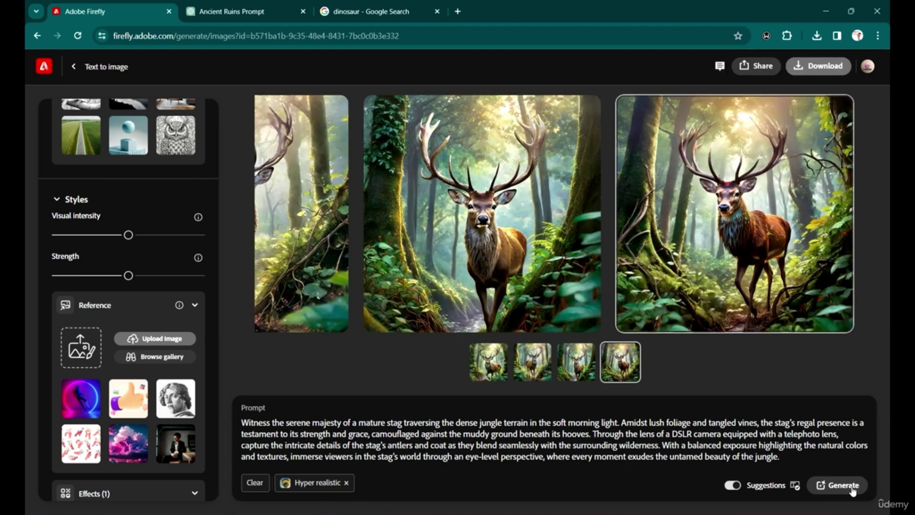
Examine the deer images generated without Studio light at enlarged size, cycling from the first through the fourth and back.
click(488, 376)
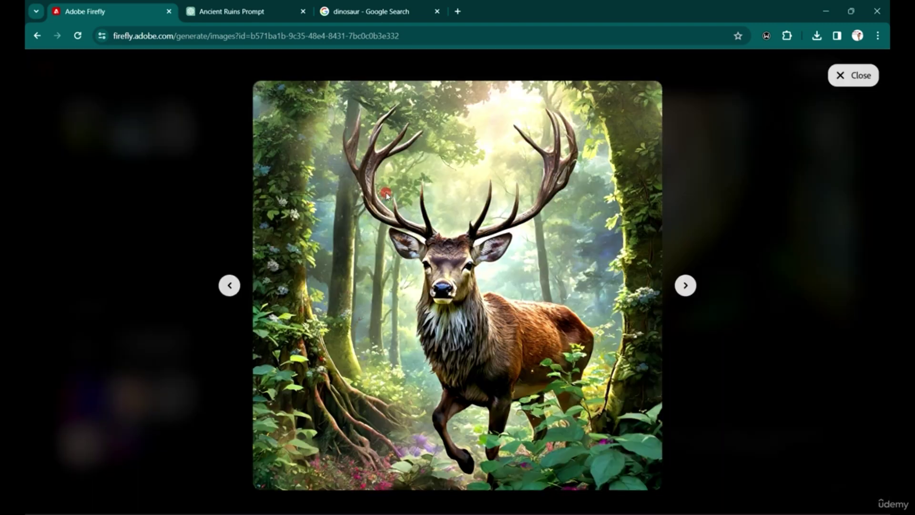
click(392, 226)
click(687, 286)
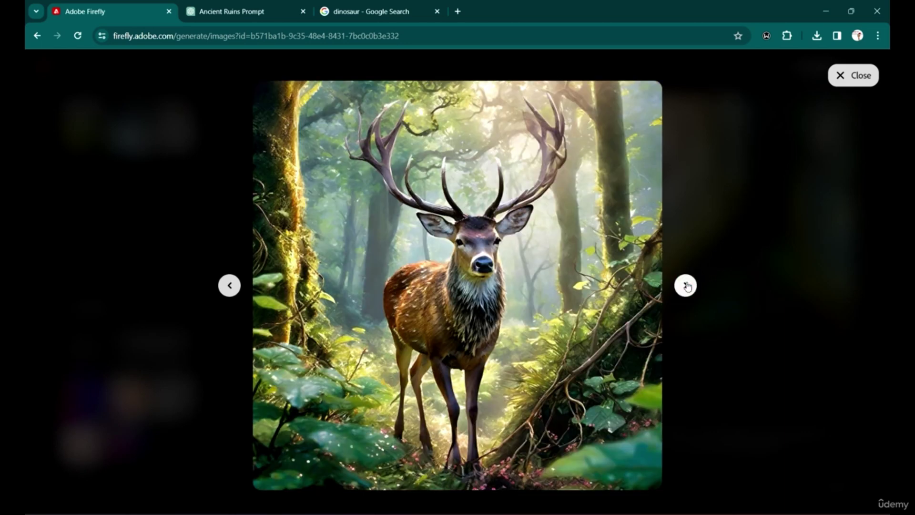
click(687, 286)
click(686, 286)
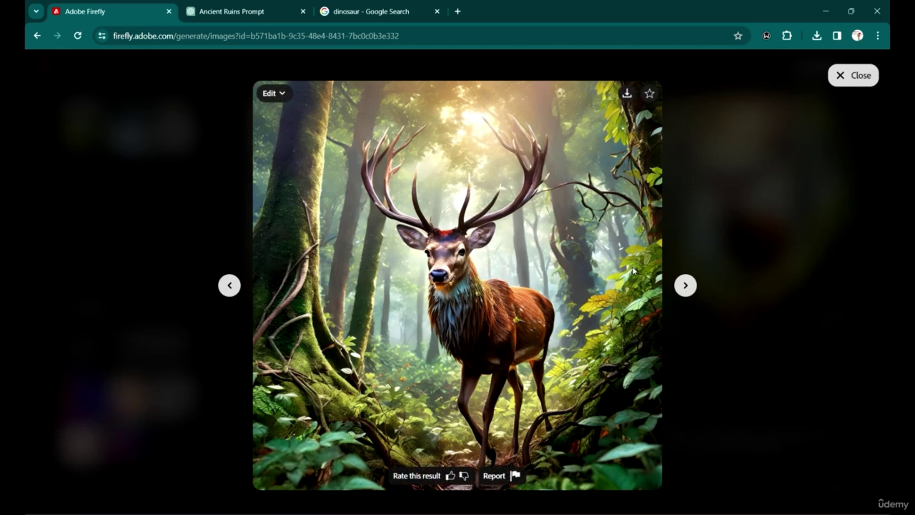
click(686, 286)
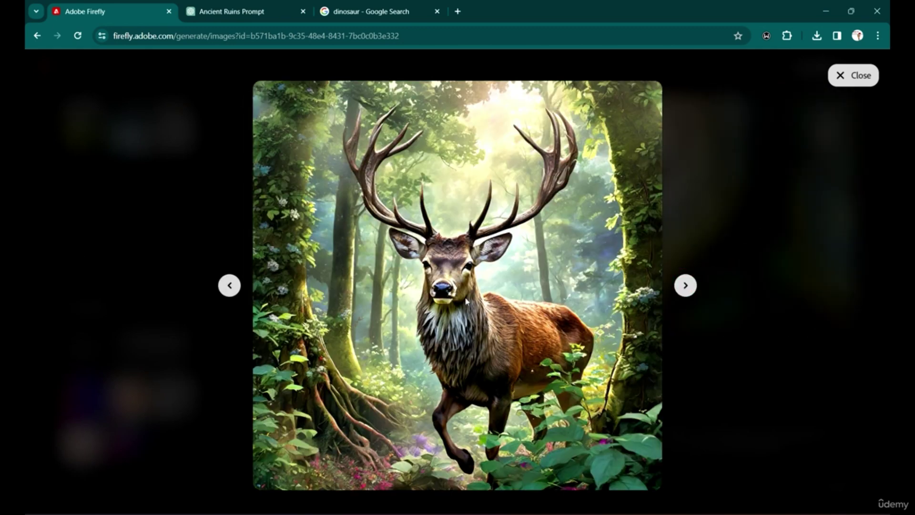
mouse_move(488, 320)
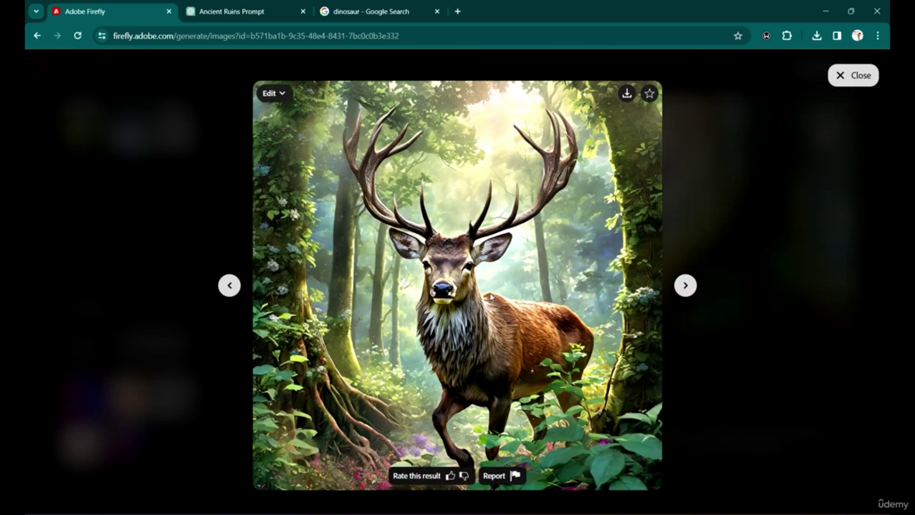
Save the second deer image to favorites and download it, and save the fourth deer image to favorites.
click(686, 286)
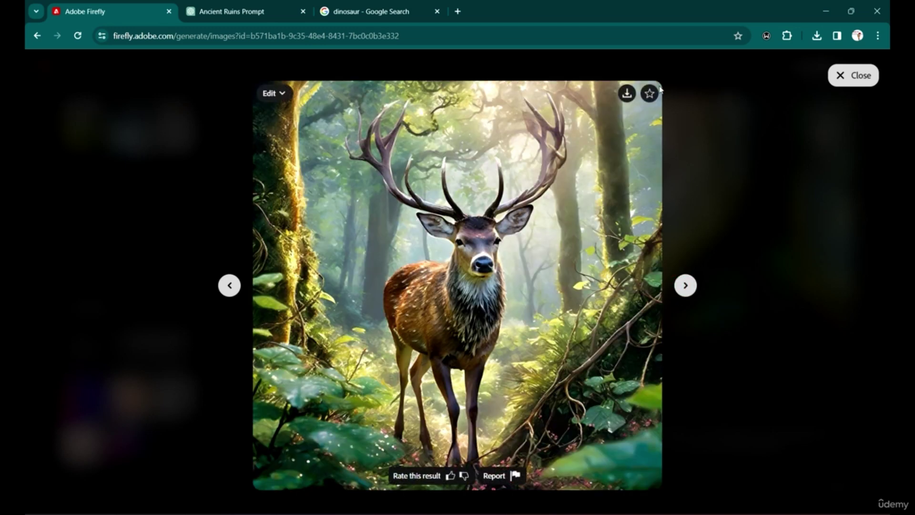
click(650, 95)
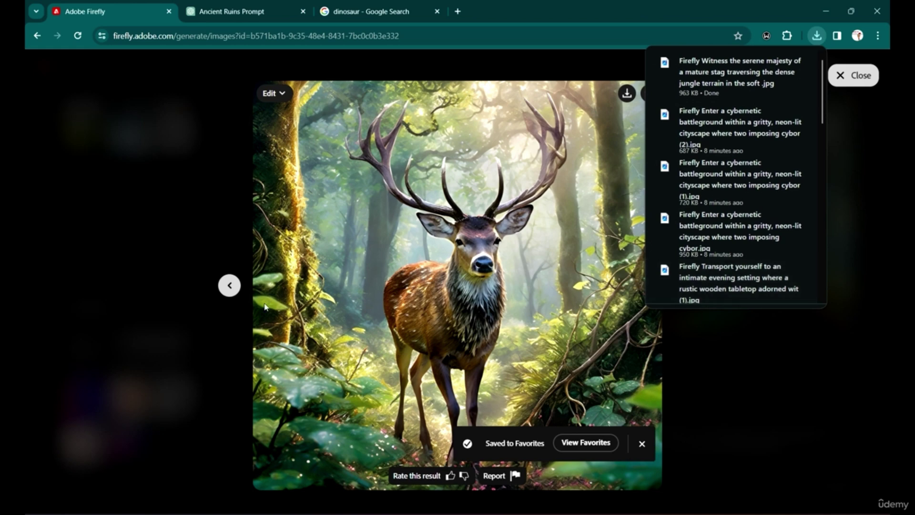
click(230, 285)
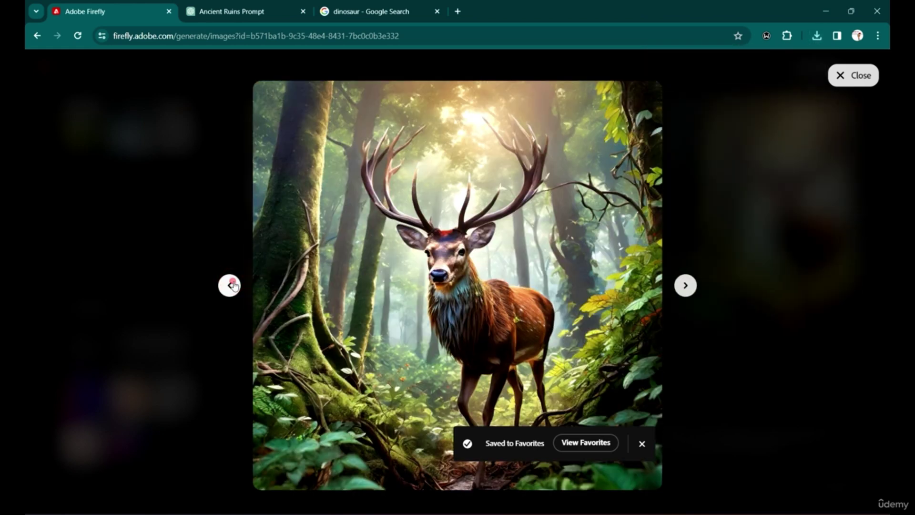
click(232, 286)
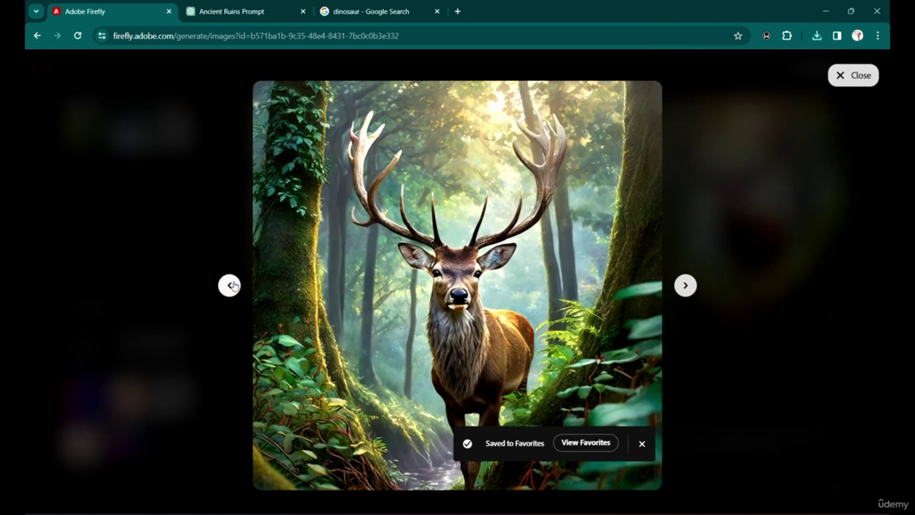
click(685, 285)
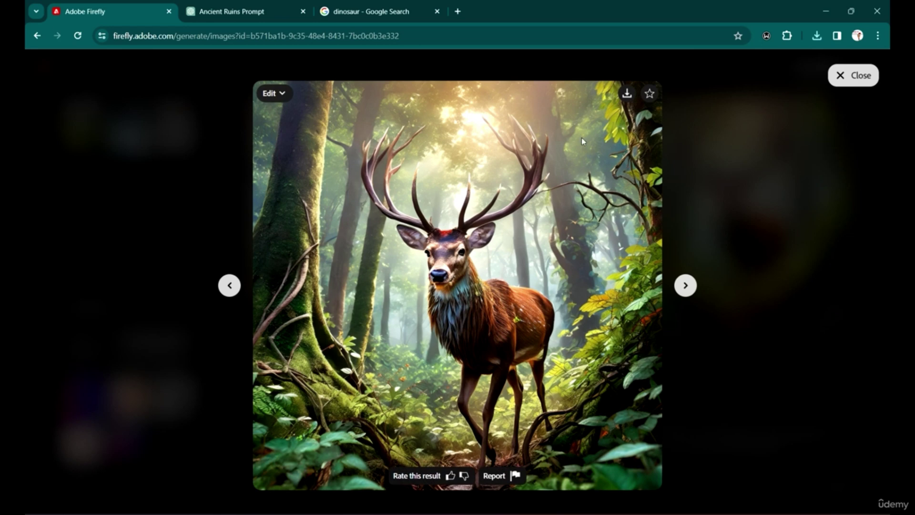
click(650, 93)
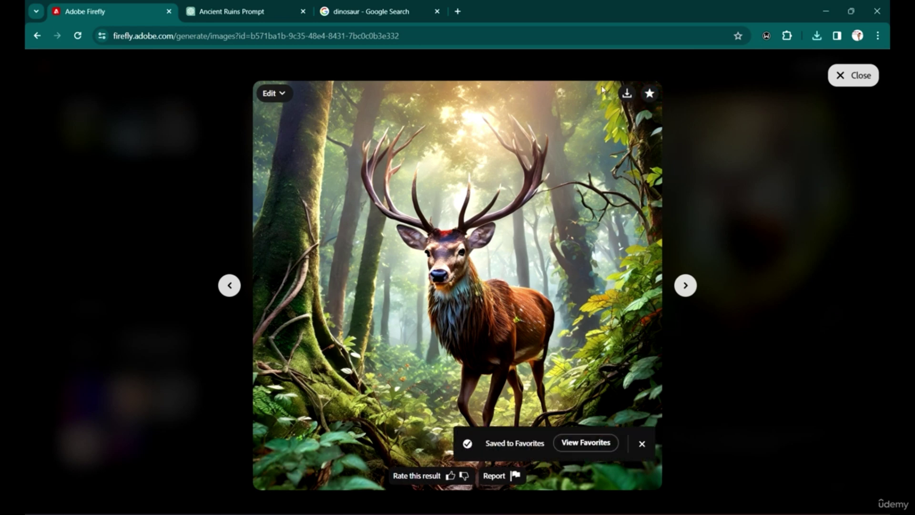
Review the first deer image at enlarged size and return to the results.
click(230, 287)
click(488, 365)
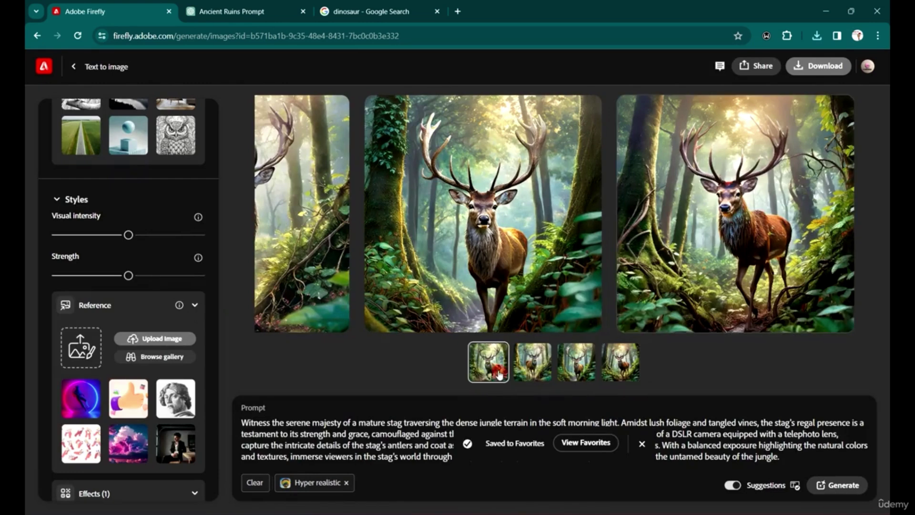
click(347, 178)
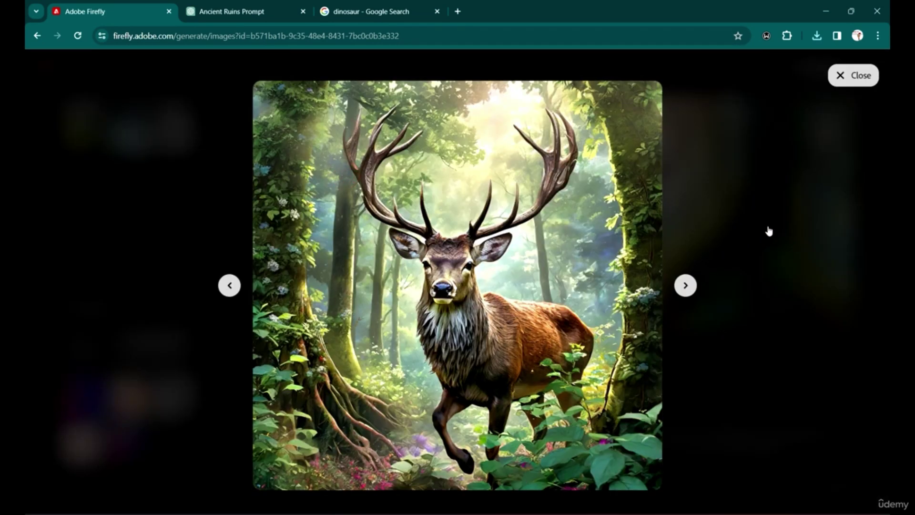
click(806, 222)
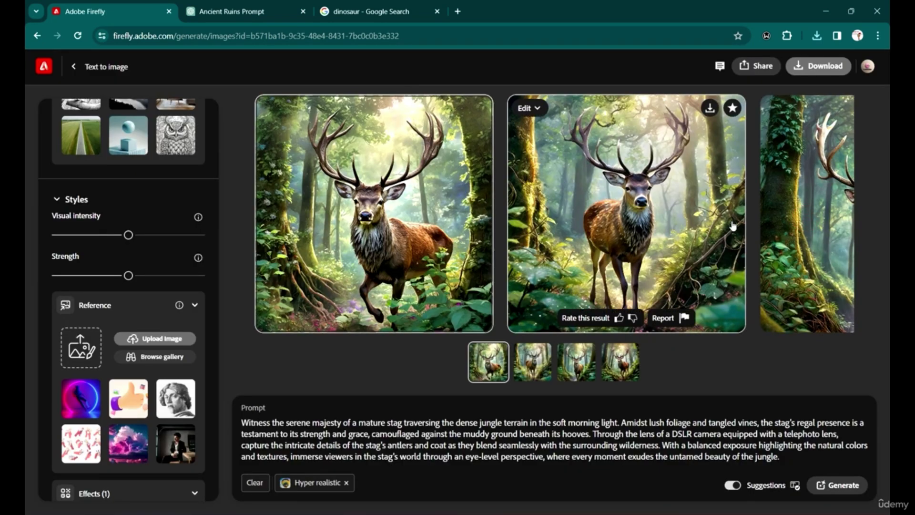